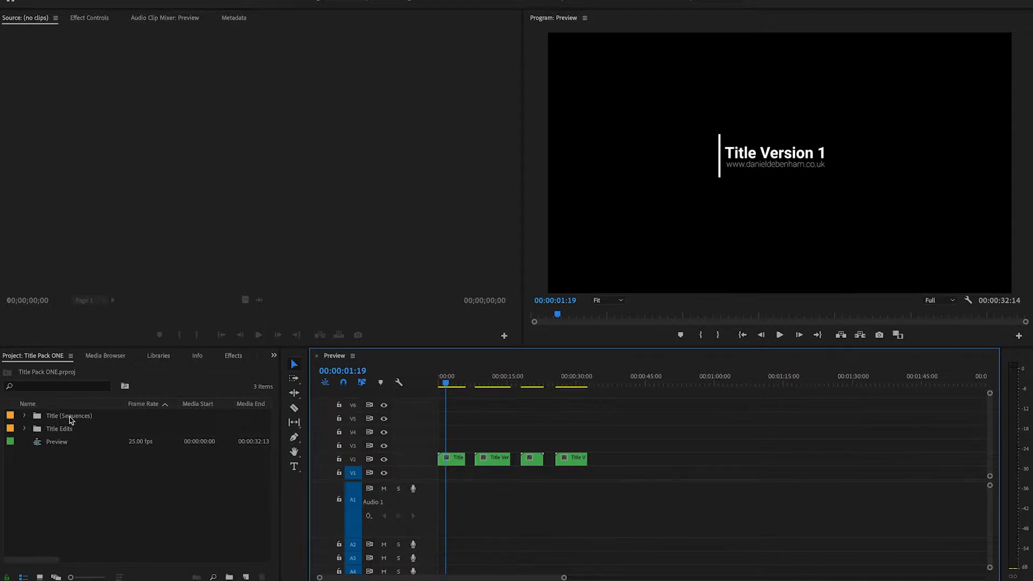
Inspect the Title 1 sequence from the Title (Sequences) bin, return its playhead to the start, and close it.
left_click(24, 416)
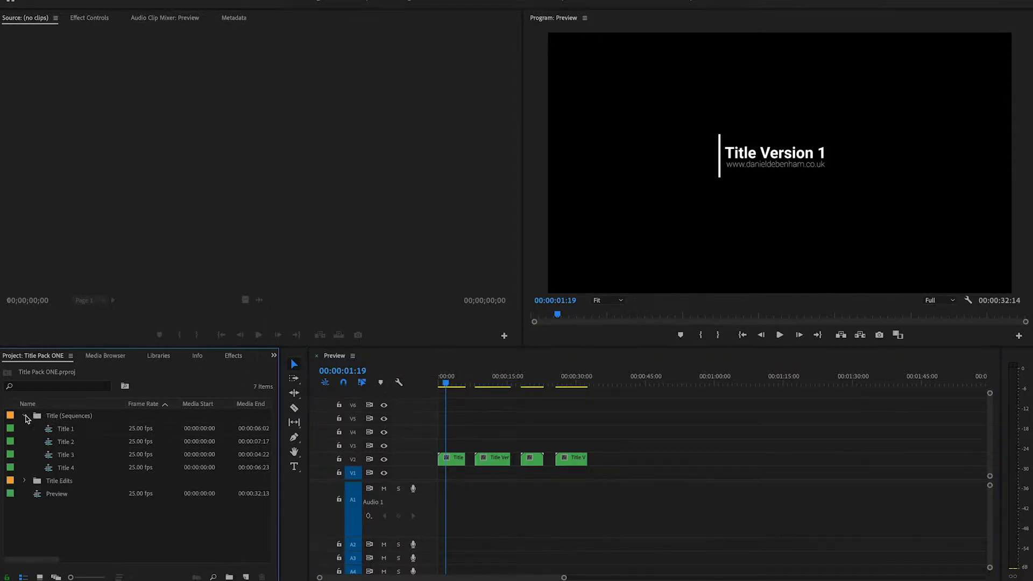
double_click(51, 434)
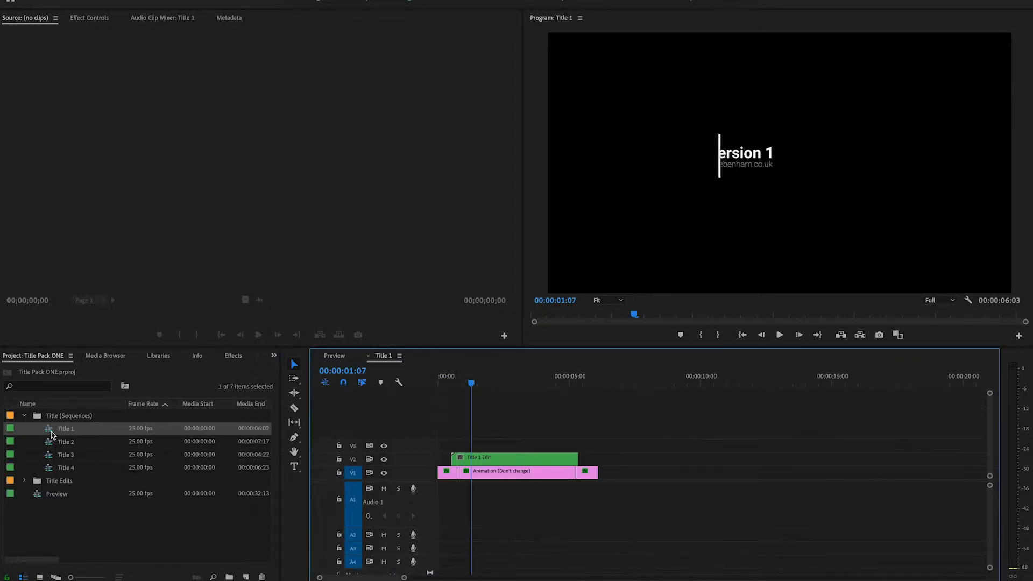
left_click_drag(472, 385, 437, 395)
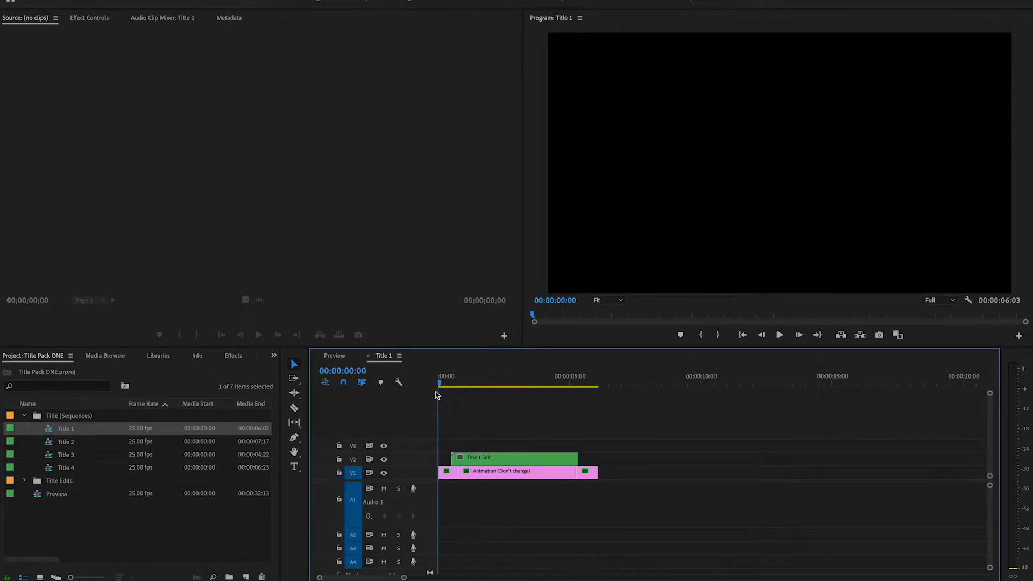
left_click(368, 356)
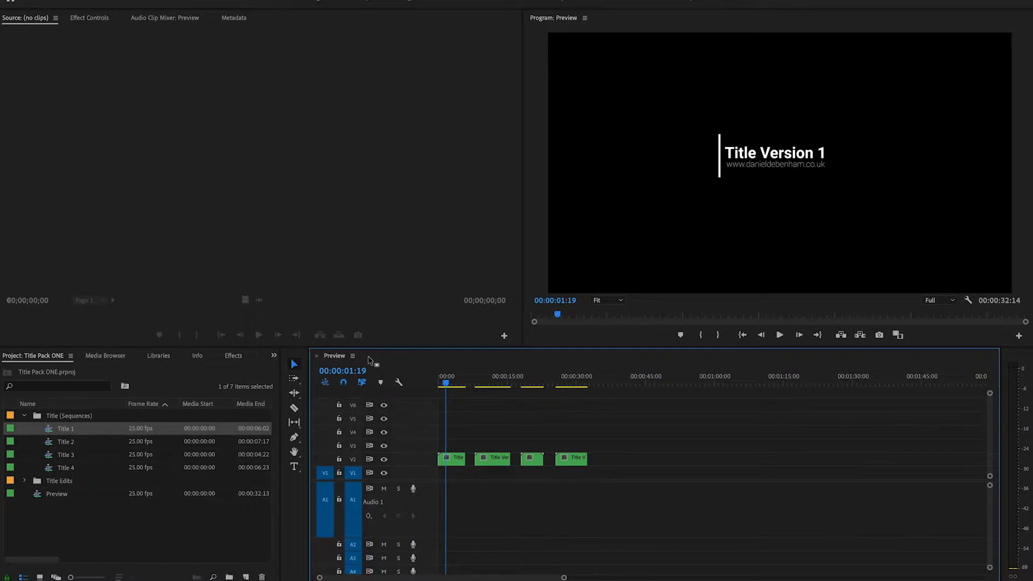
Open the Title 2 sequence, scrub back through its animation, and close the sequence.
double_click(49, 443)
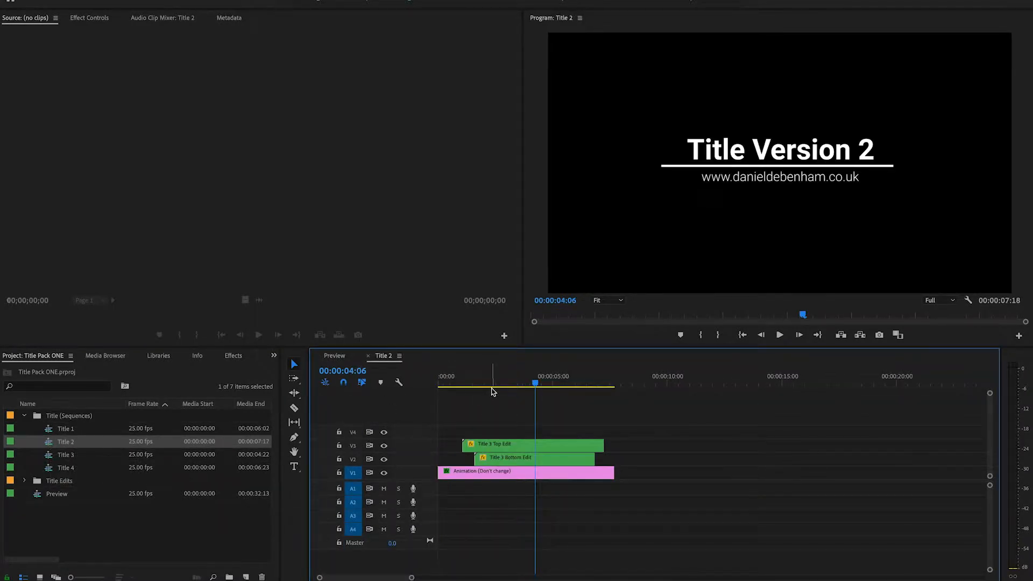
left_click_drag(535, 383, 473, 387)
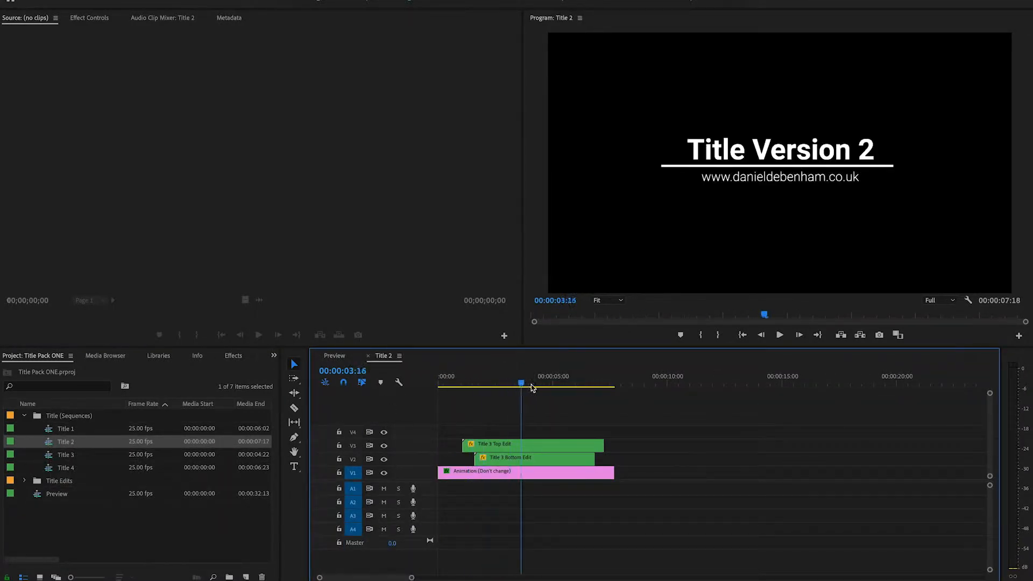
left_click(368, 356)
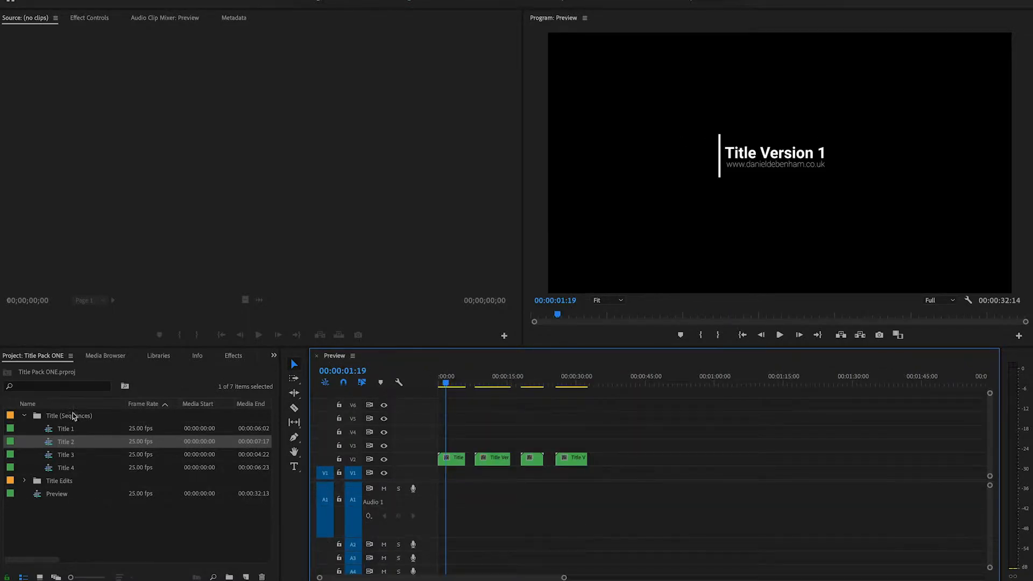
Expand the Title Edits bin, inspect the Title 4 Logo and Title 1 Text sequences, and close both.
left_click(24, 416)
left_click(23, 429)
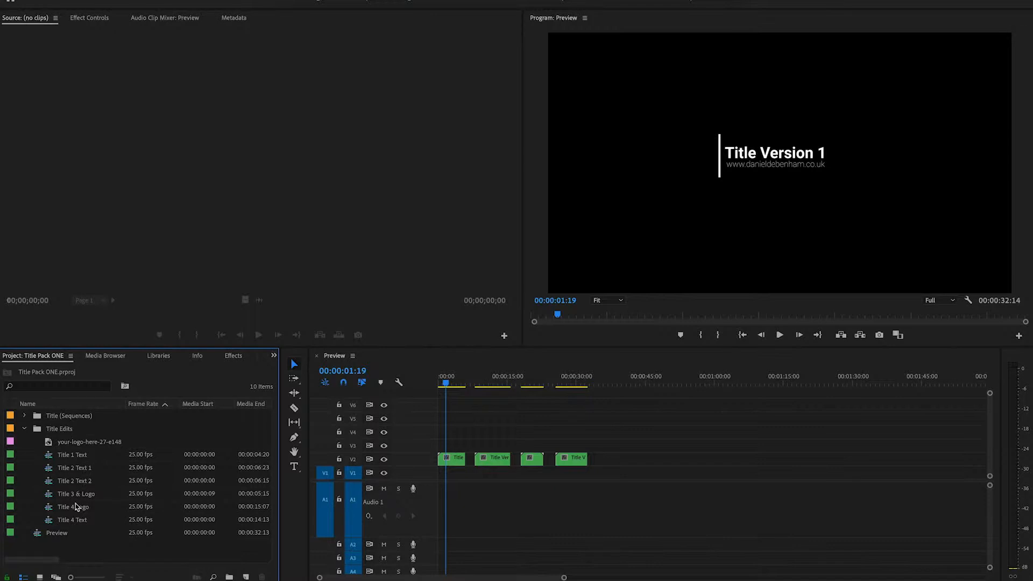
double_click(49, 509)
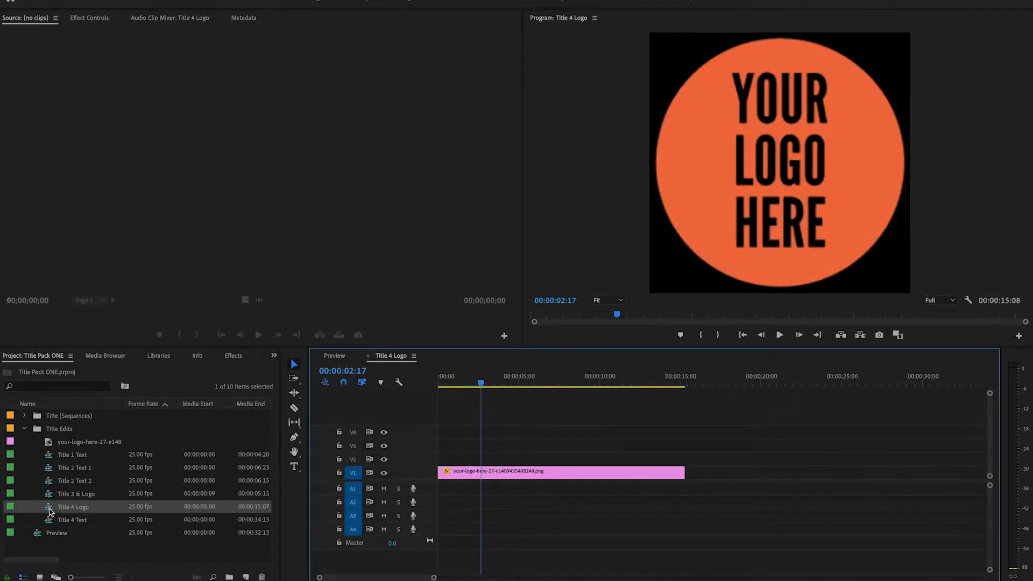
double_click(52, 459)
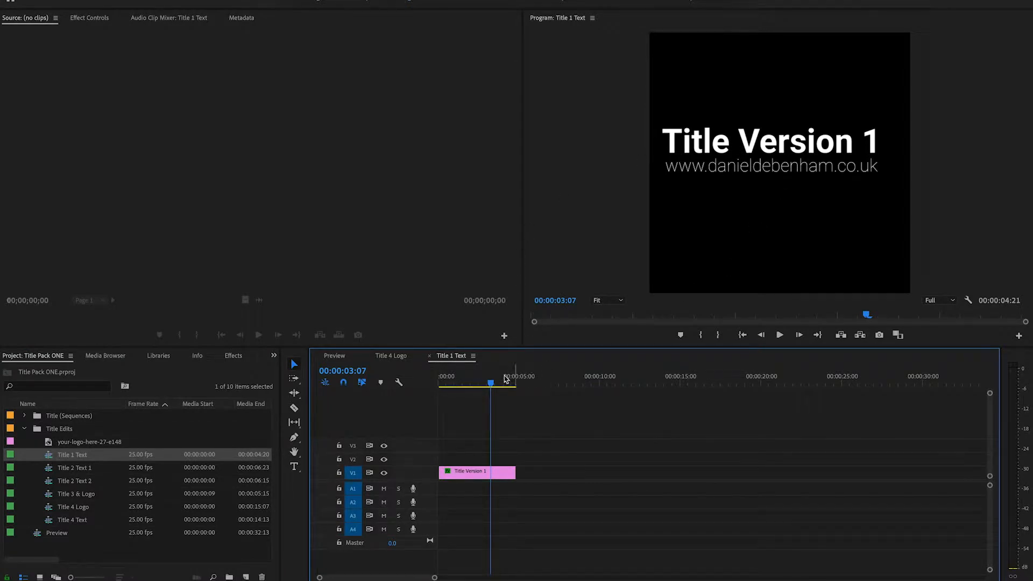
left_click_drag(491, 384, 443, 386)
left_click(430, 356)
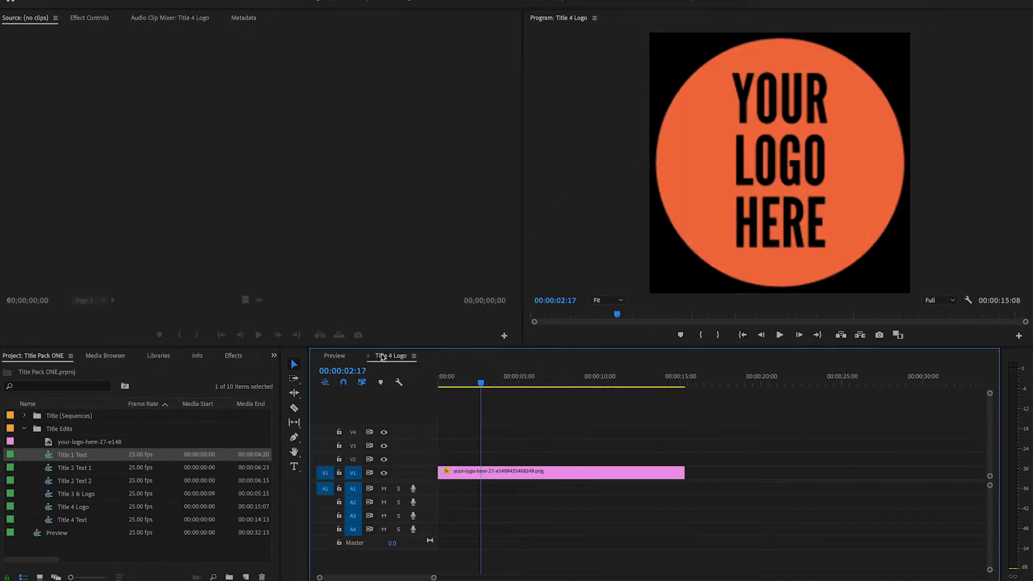
left_click(368, 356)
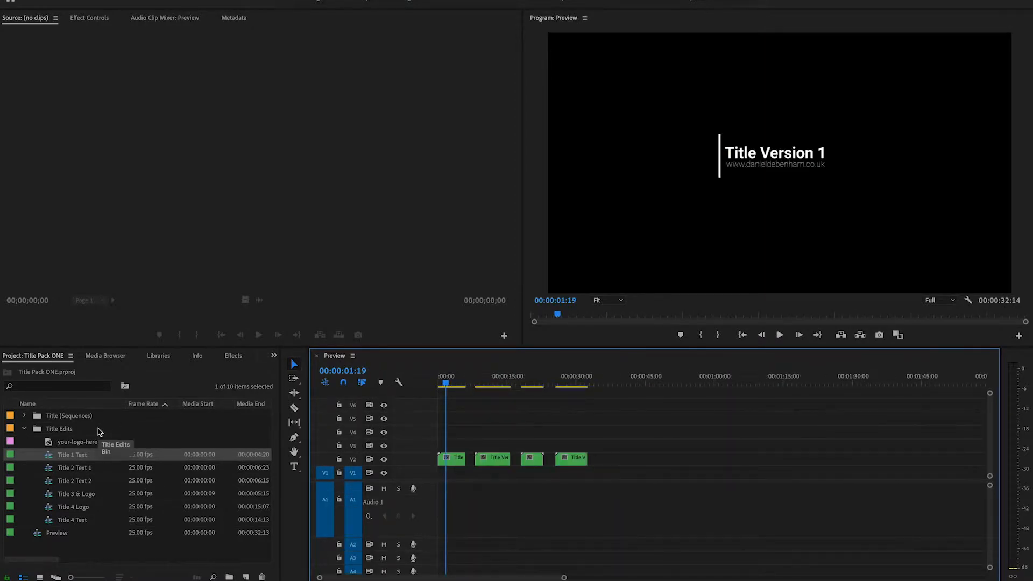
Open the first title clip in the Preview sequence and its nested Title 1 Edit clip to reach the editable text.
left_click(453, 464)
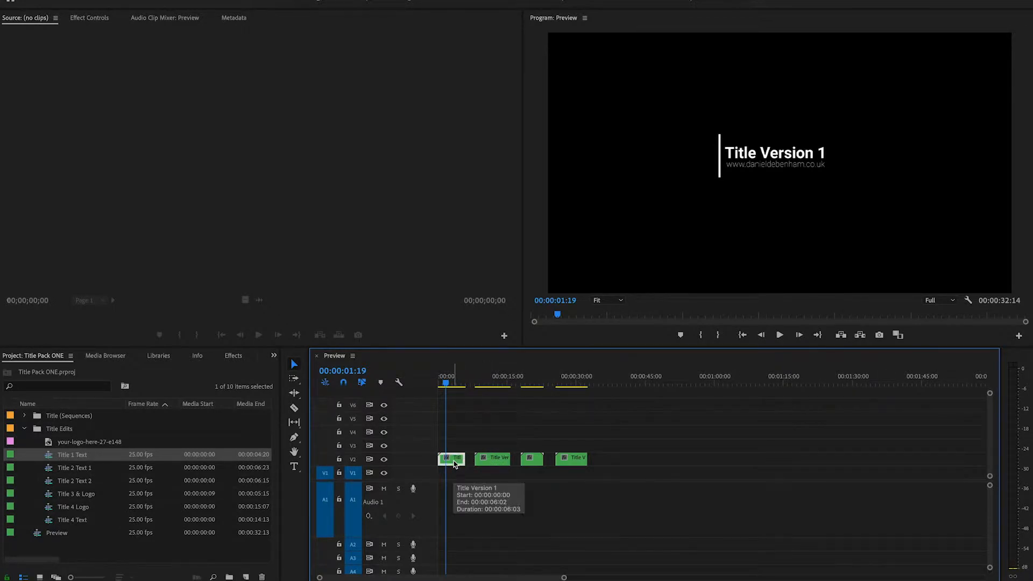
left_click(608, 445)
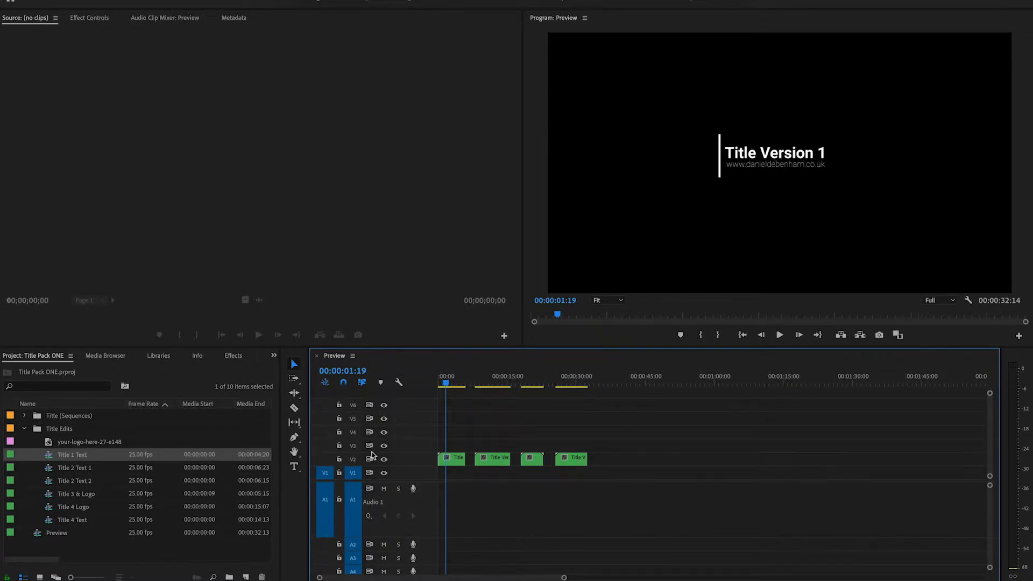
double_click(455, 464)
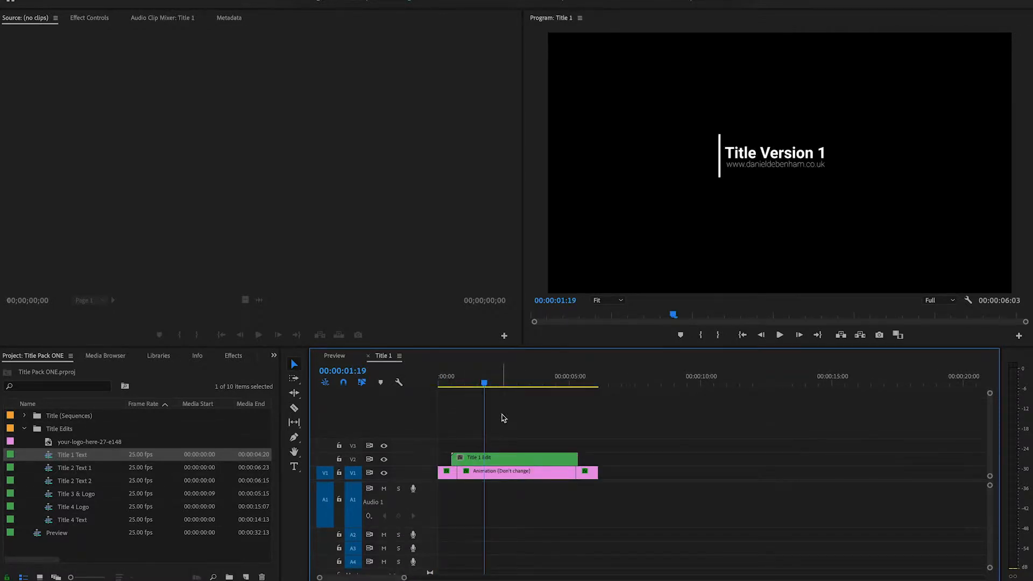
left_click(518, 459)
double_click(517, 459)
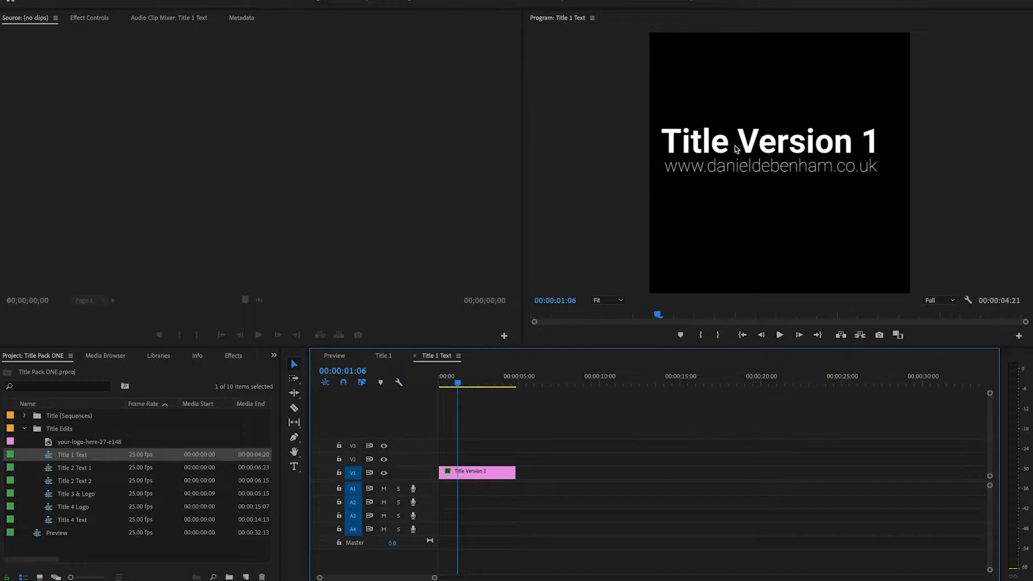
Show the effect controls of the Title Version 1 clip at 00:00:01:14 and examine the settings of both text layers.
left_click(482, 470)
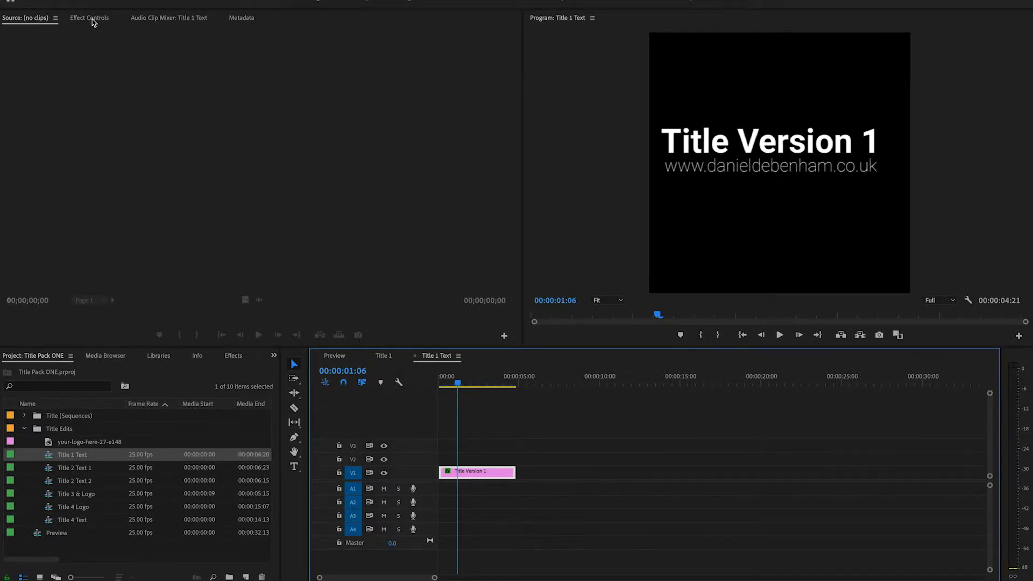
left_click(91, 19)
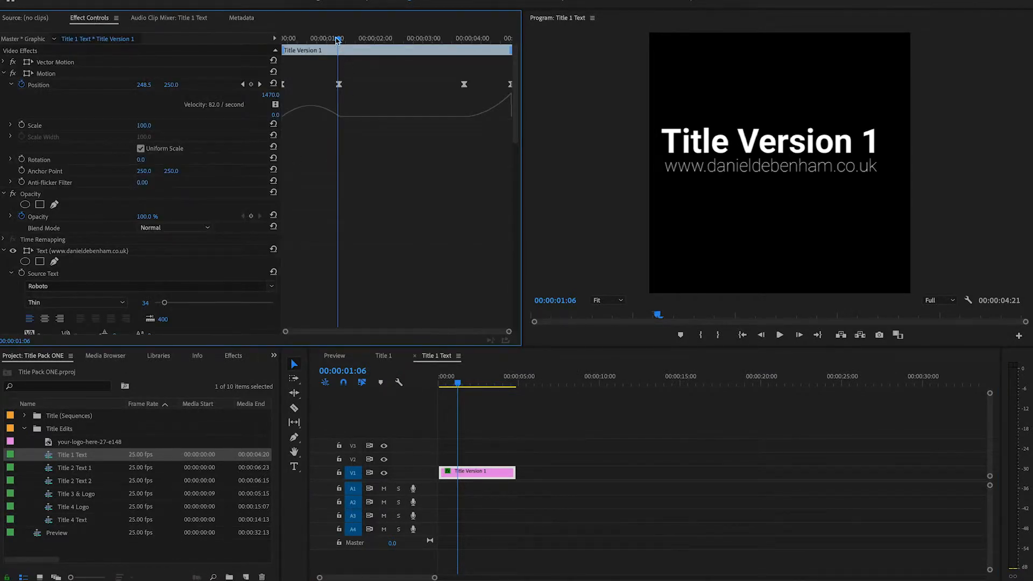
mouse_move(337, 42)
left_mouse_down()
mouse_move(288, 40)
mouse_move(360, 51)
mouse_move(302, 41)
mouse_move(353, 40)
left_mouse_up()
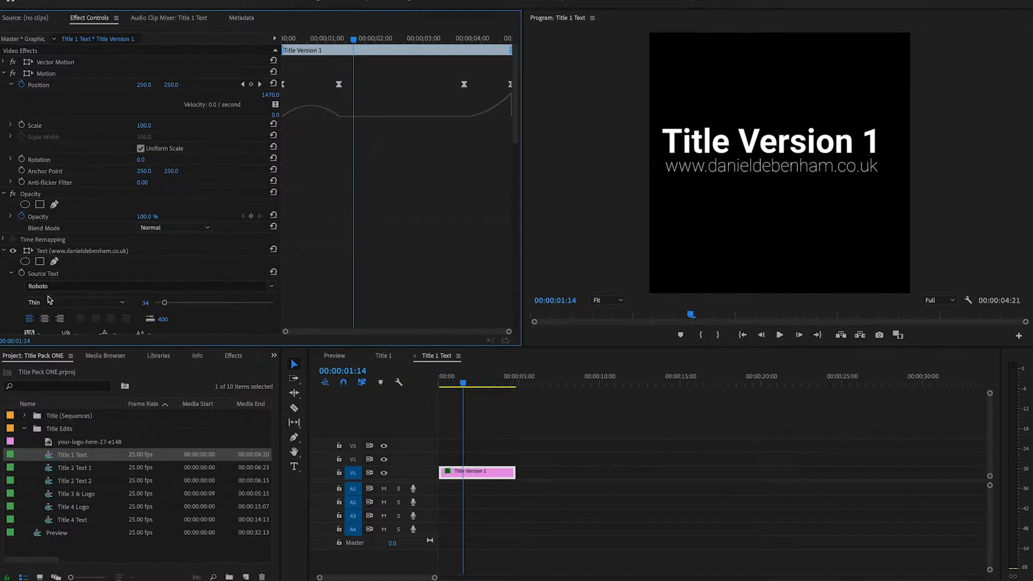
scroll(46, 274, "down", 5)
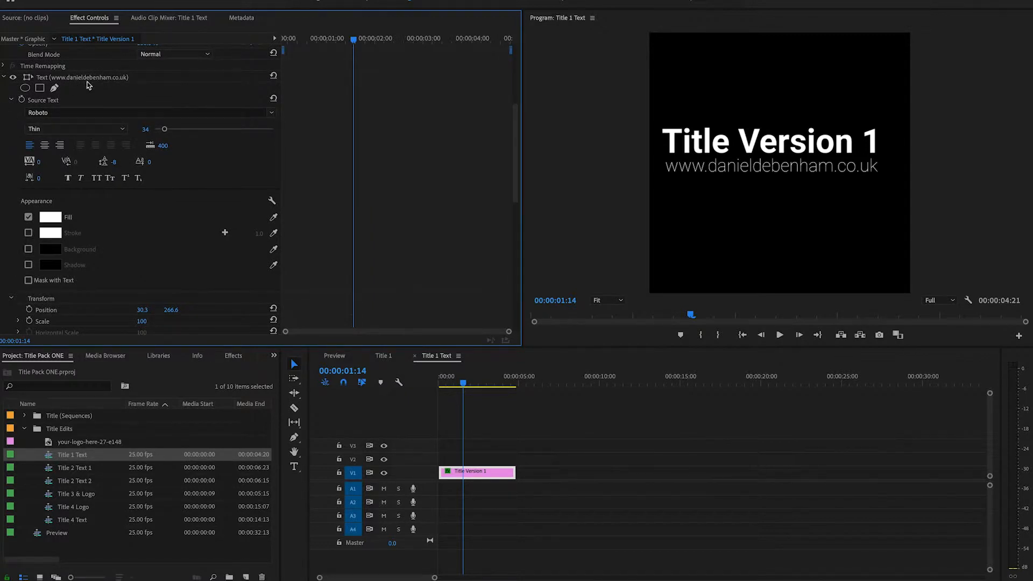
scroll(33, 242, "down", 9)
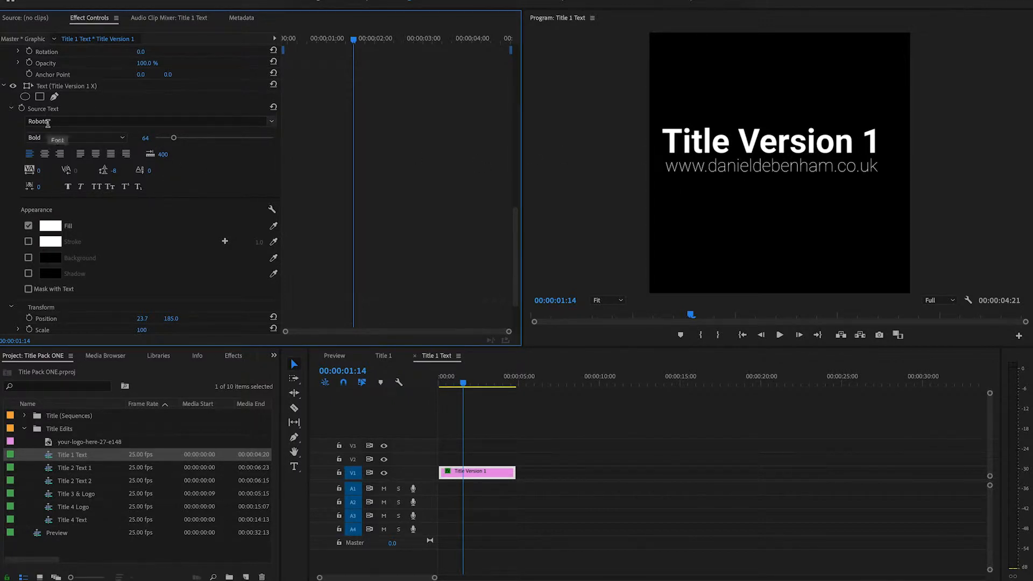
Try other Roboto styles such as Bold Condensed and Bold Italic on the main title text, and set it back to Bold.
scroll(102, 139, "down", 1)
scroll(76, 139, "down", 1)
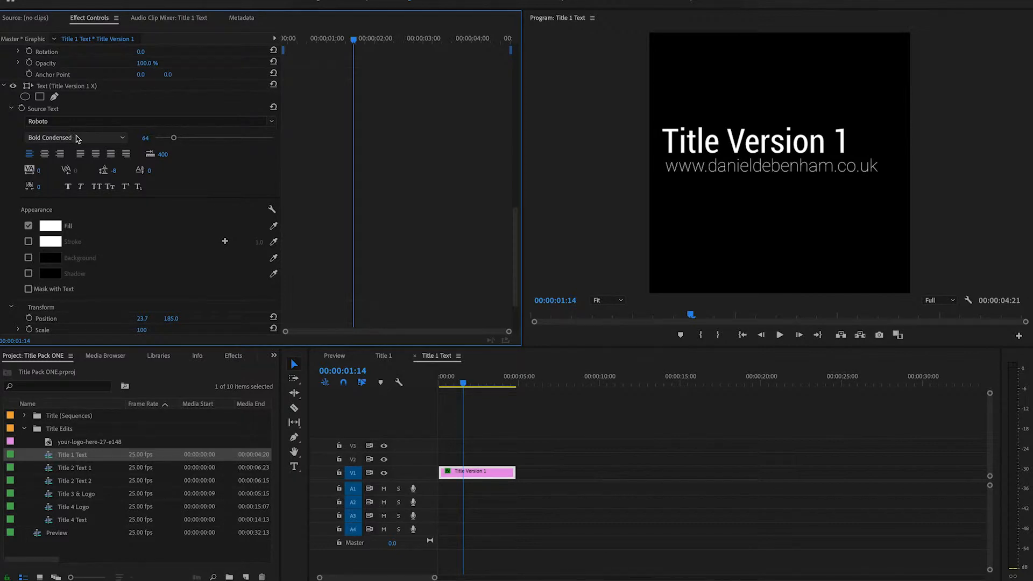
scroll(77, 138, "down", 2)
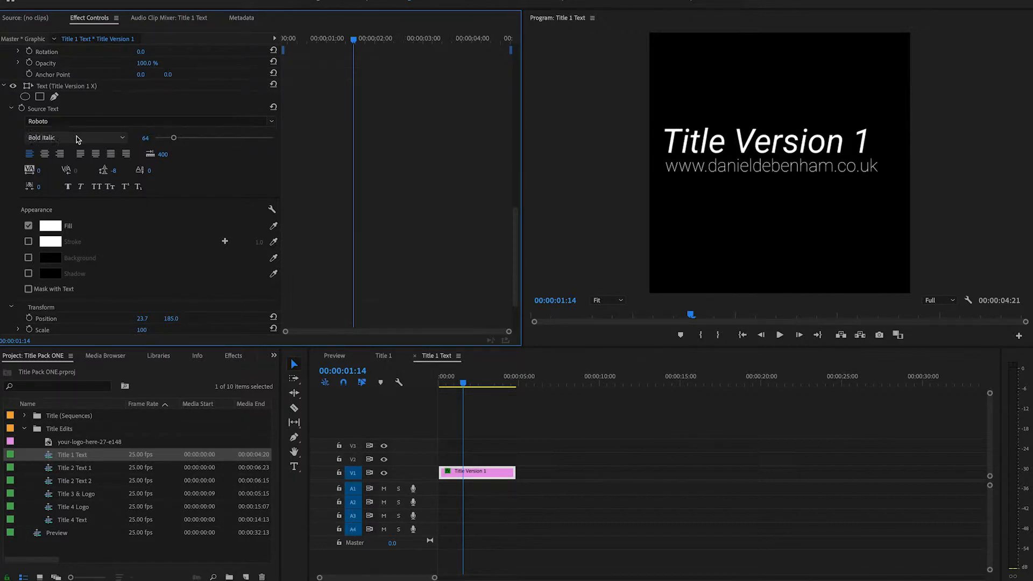
left_click(124, 139)
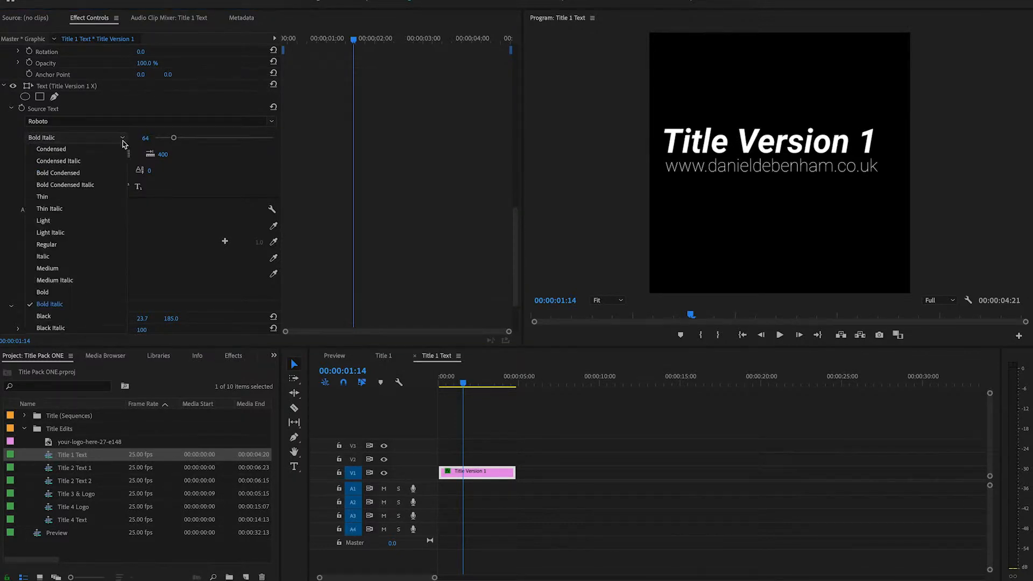
left_click(76, 290)
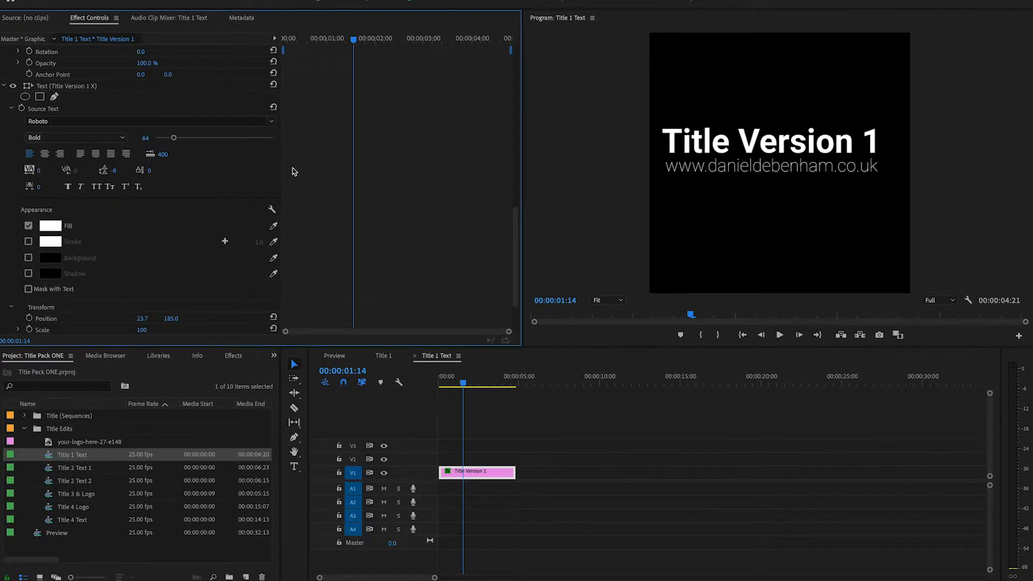
Review the website text layer's font settings and view the first title in the Preview sequence.
scroll(106, 199, "up", 8)
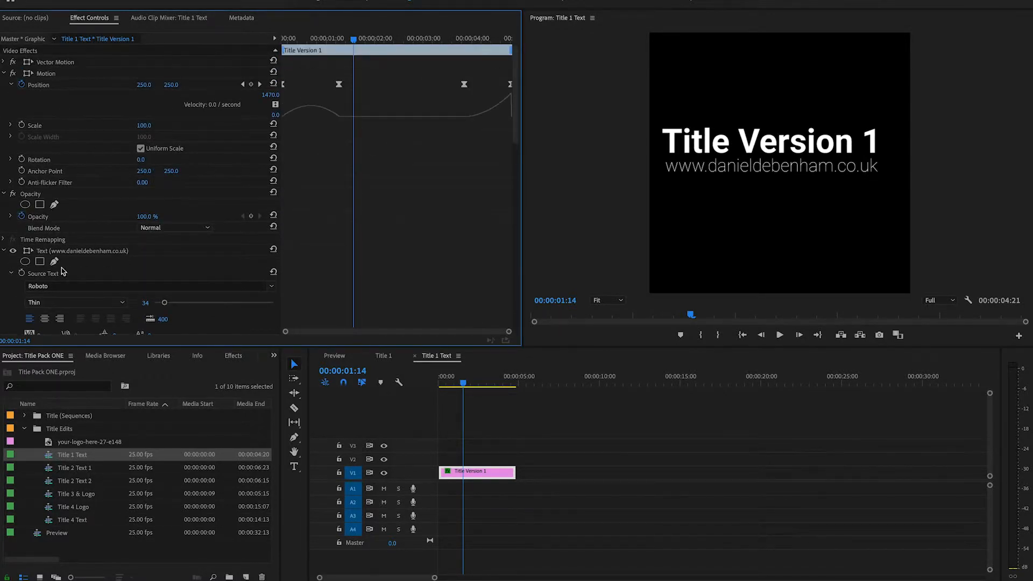
scroll(64, 271, "down", 3)
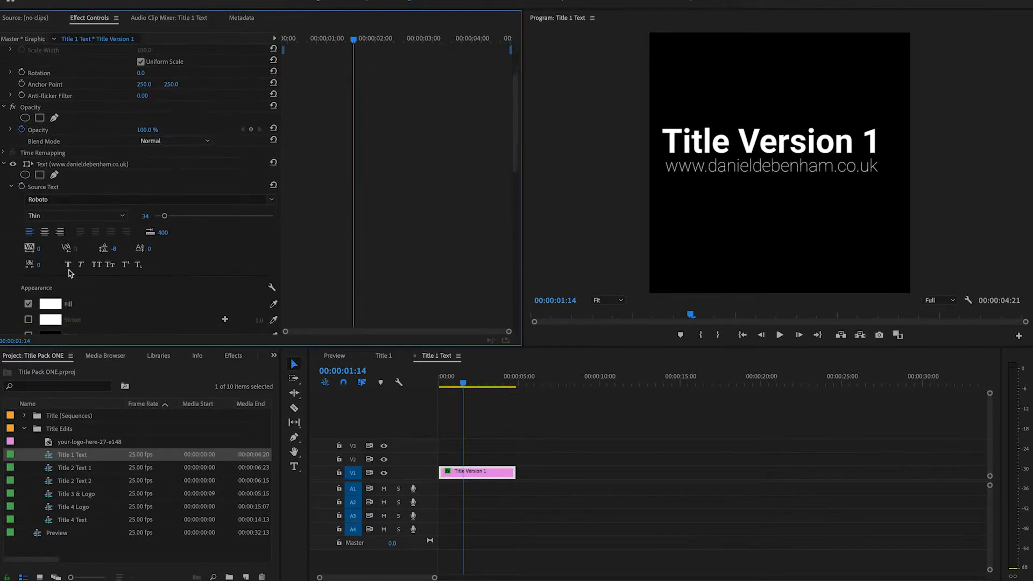
left_click(345, 360)
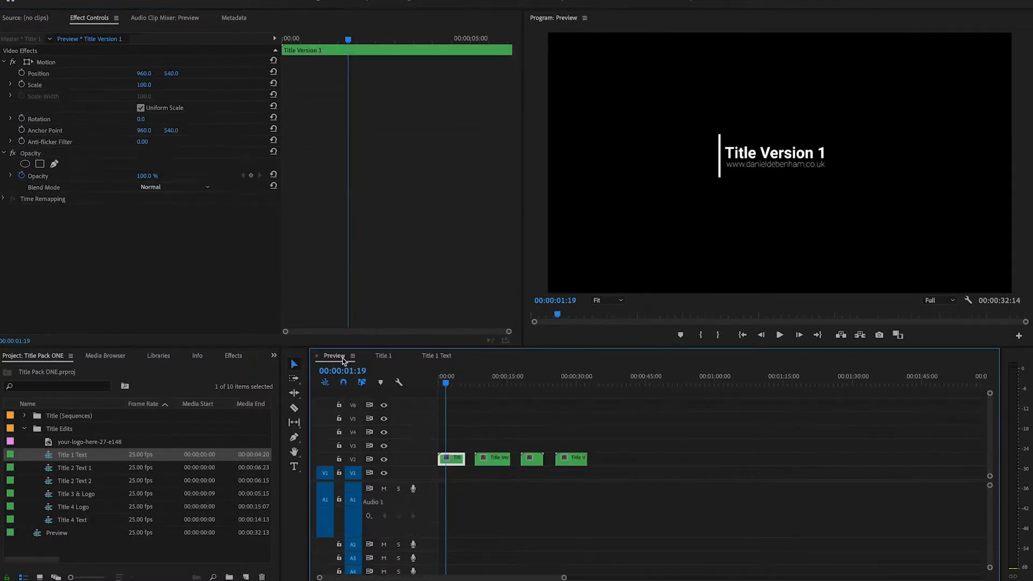
Replace "Version 1" with "Test" in the main title of the Title 1 Text sequence and check it in the Preview sequence.
left_click(435, 356)
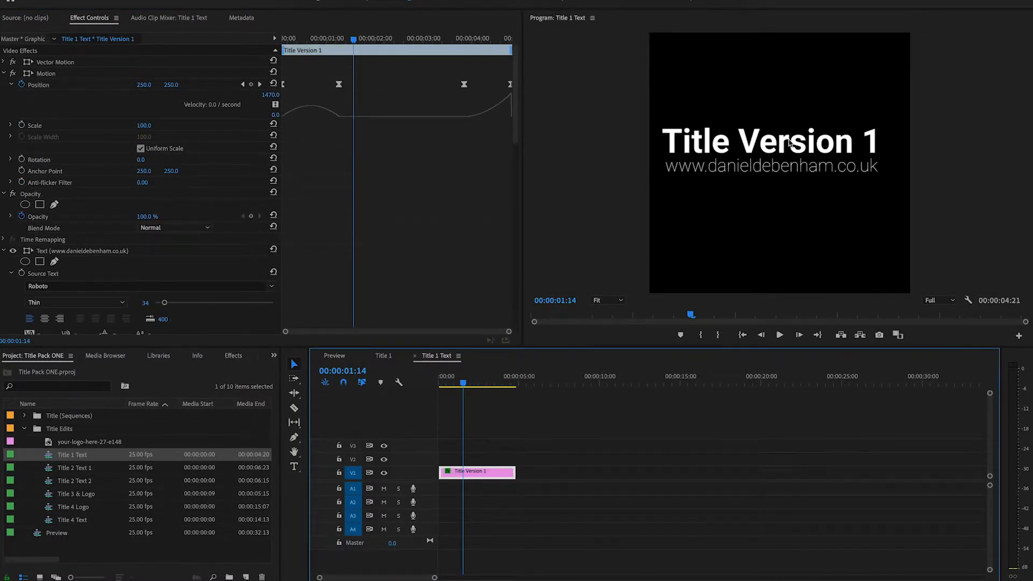
left_click(777, 146)
double_click(802, 141)
left_click(877, 141)
left_click_drag(878, 141, 748, 140)
type("Test")
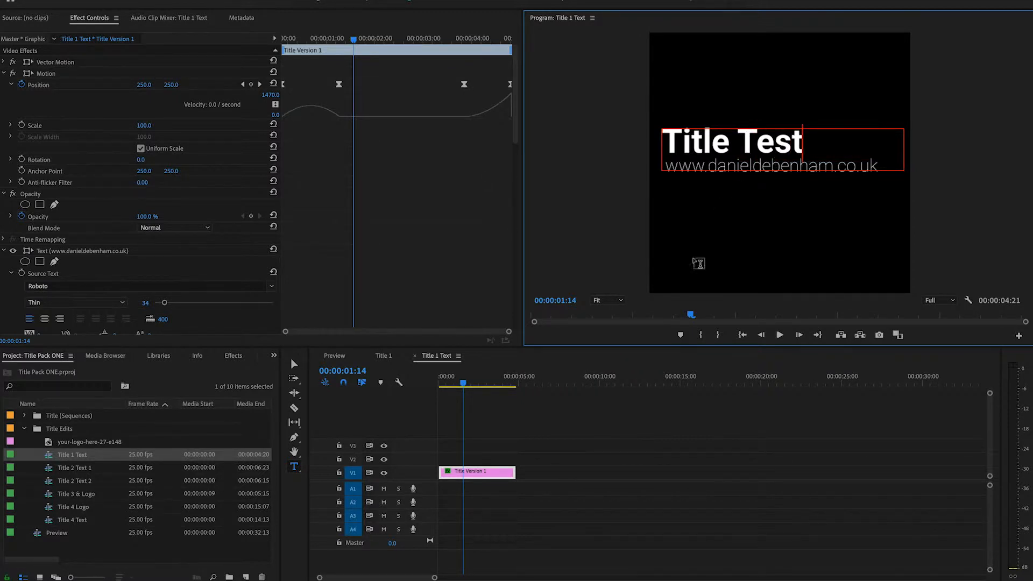
left_click(565, 399)
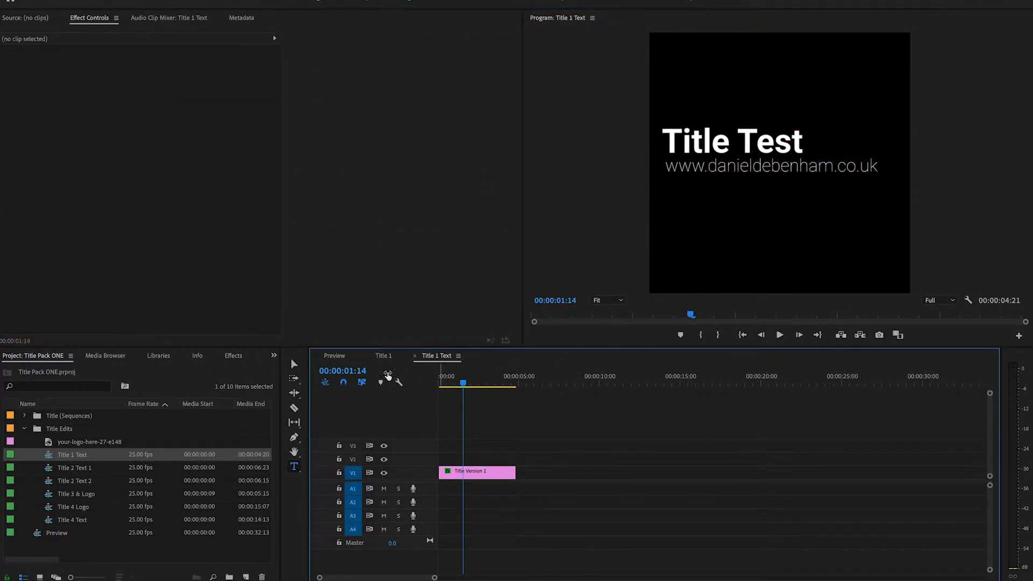
left_click(336, 356)
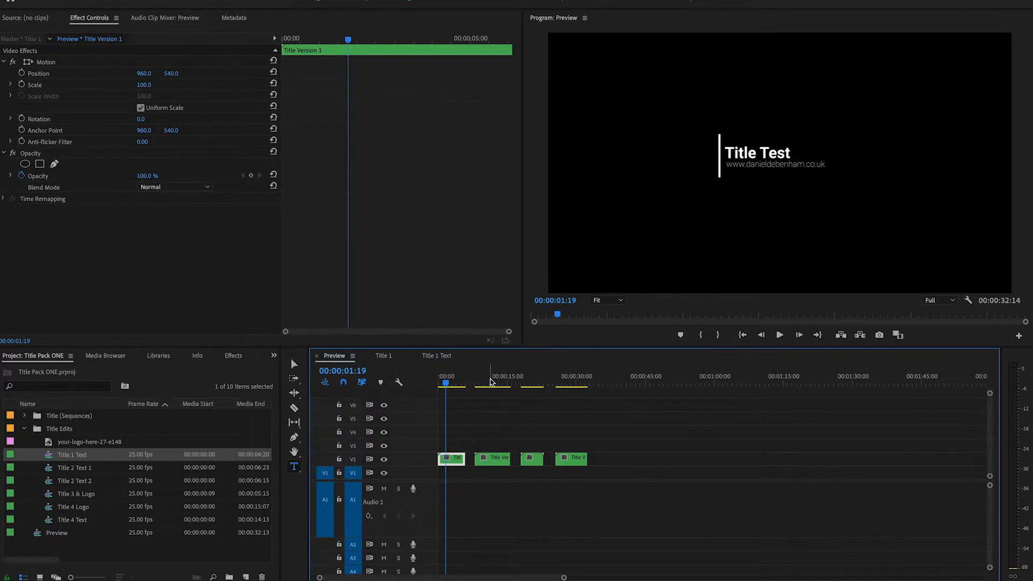
Close the Title 1 Text and Title 1 sequences, and open the third title clip's nested Title 3 & Logo sequence.
left_click(533, 383)
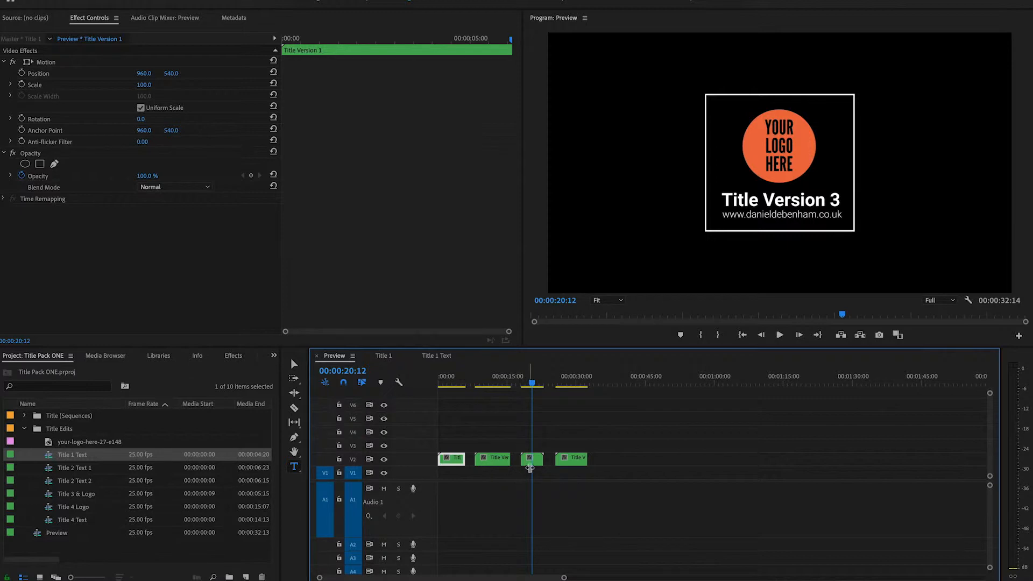
left_click(416, 356)
left_click(371, 356)
double_click(538, 461)
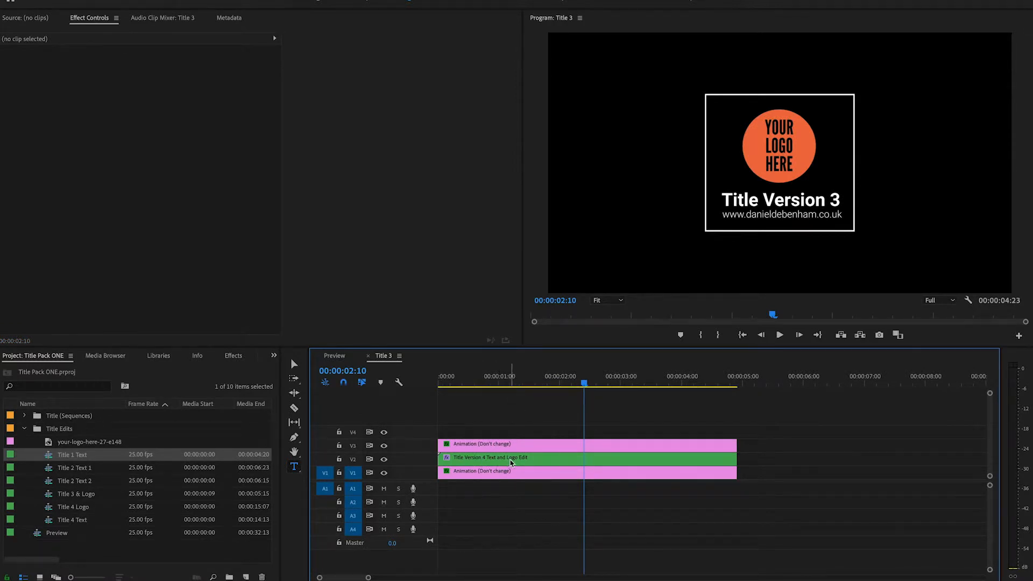
double_click(534, 461)
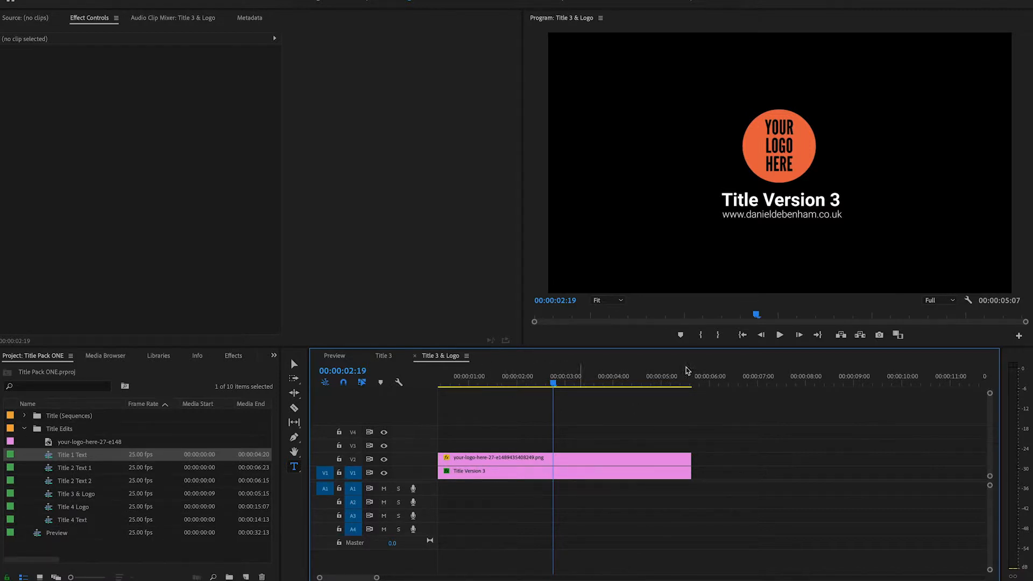
Review the settings of the title text and logo clips in the Title 3 & Logo sequence, and close that sequence.
left_click(511, 476)
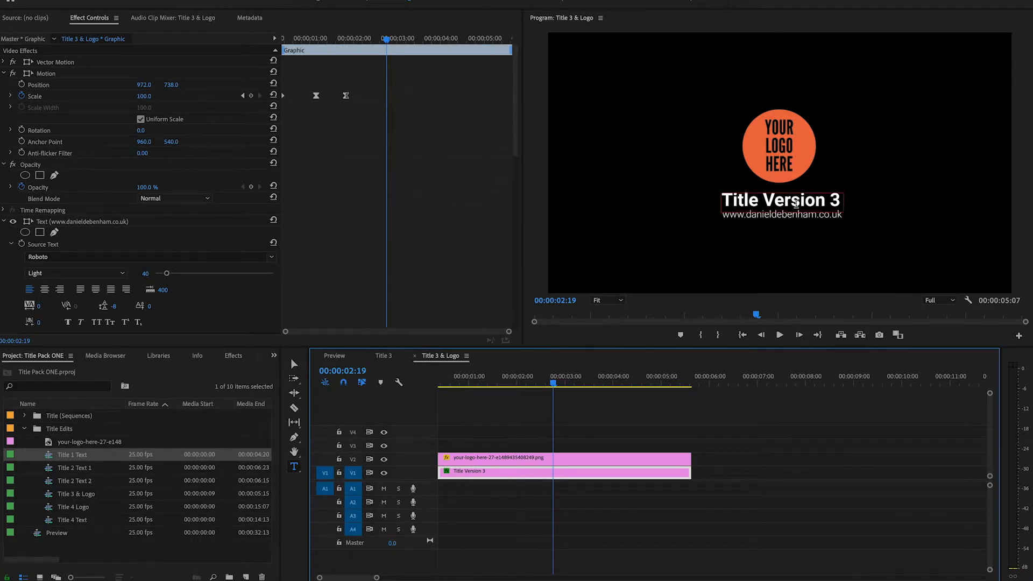
left_click(524, 458)
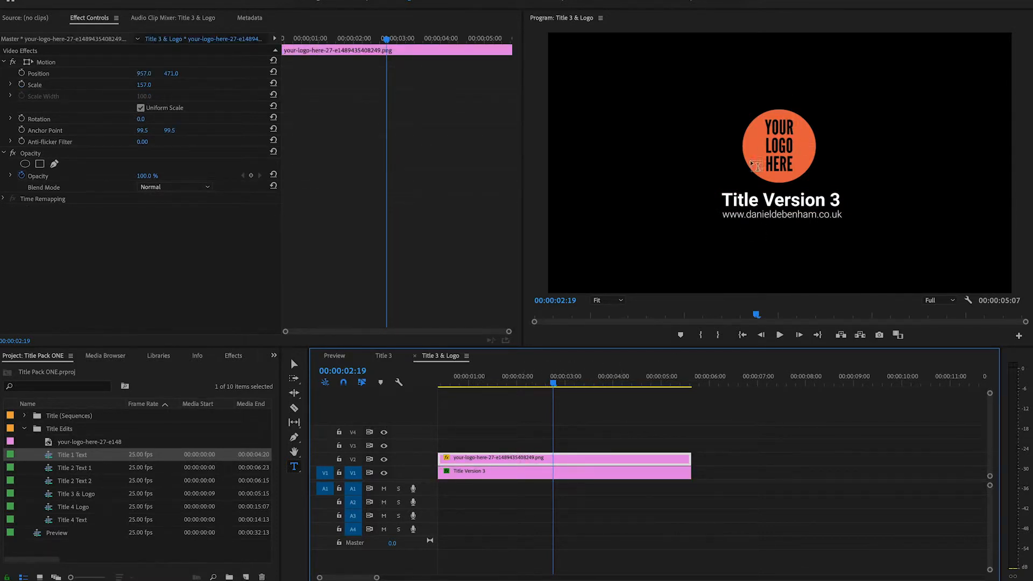
left_click(415, 357)
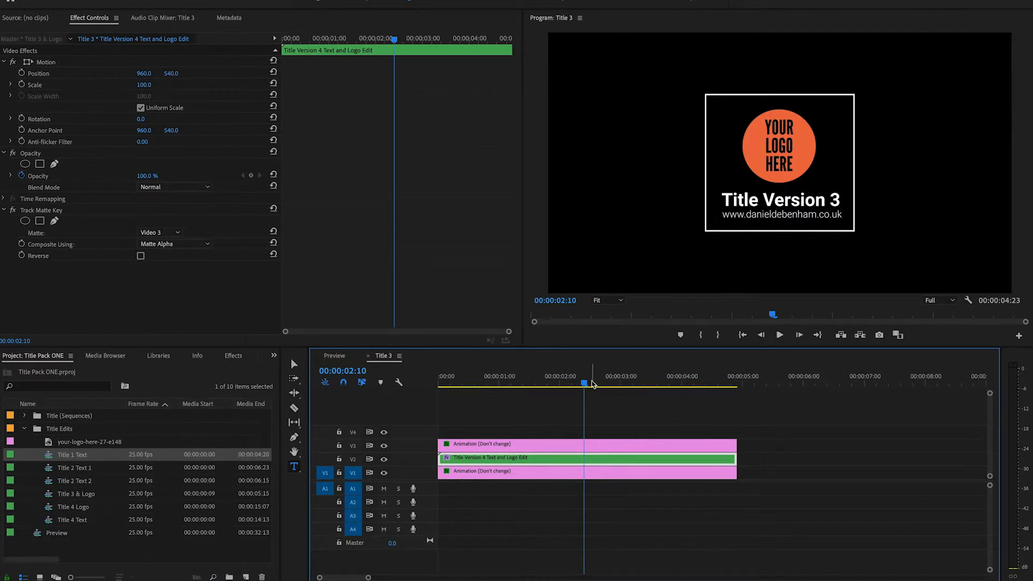
Scrub through the Title 3 animation from its beginning and close the sequence to return to Preview.
left_click_drag(585, 386, 523, 386)
left_click_drag(437, 383, 460, 391)
left_click(369, 356)
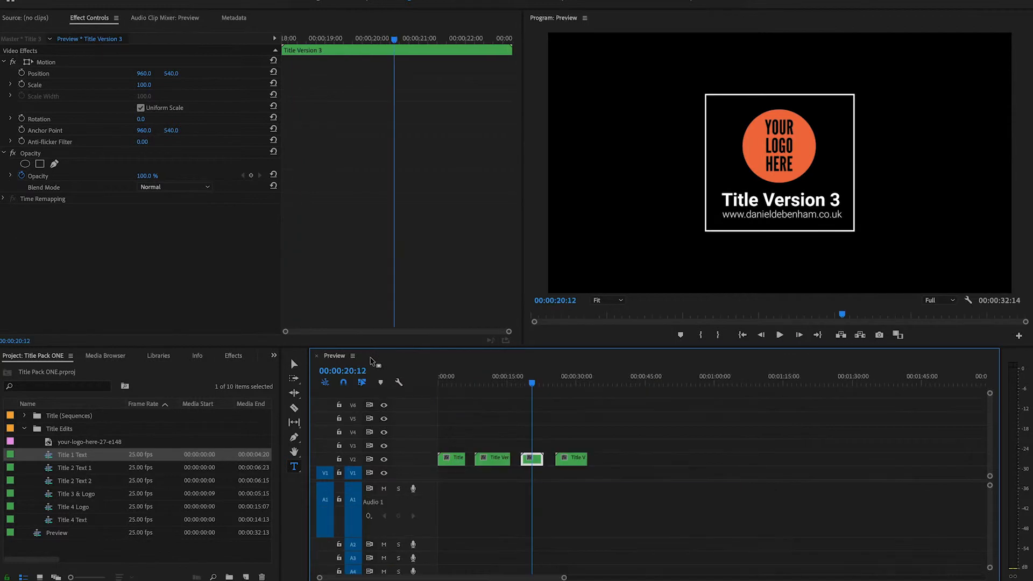
Open the fourth title clip's nested Title 4 Logo sequence and scrub back to the start of the logo clip.
left_click(574, 383)
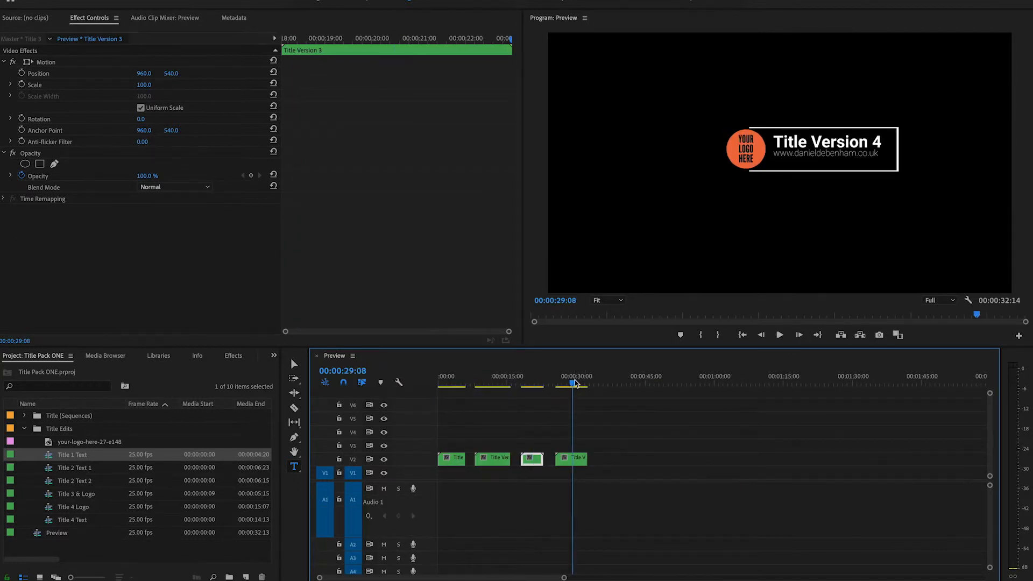
double_click(577, 463)
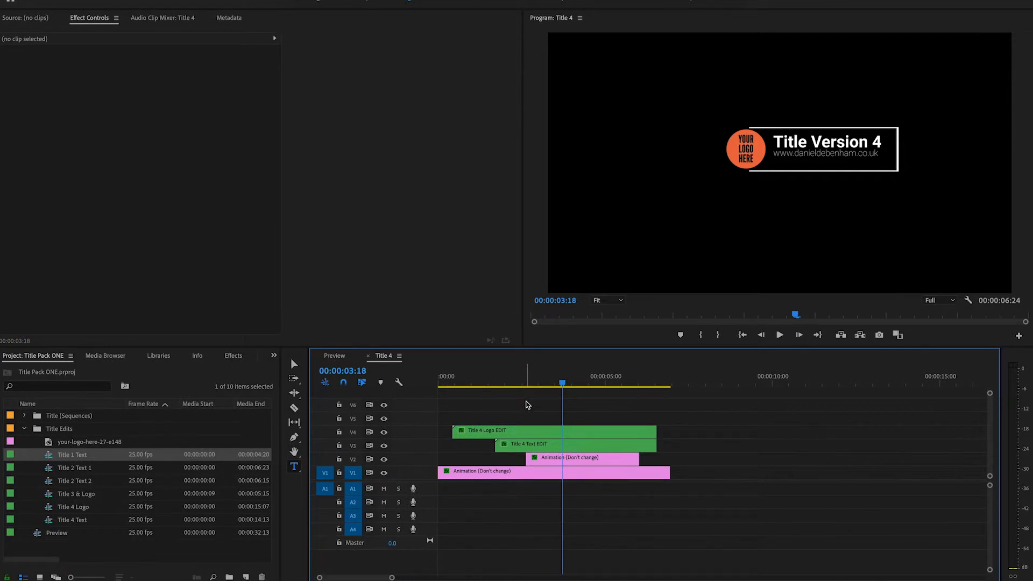
double_click(534, 436)
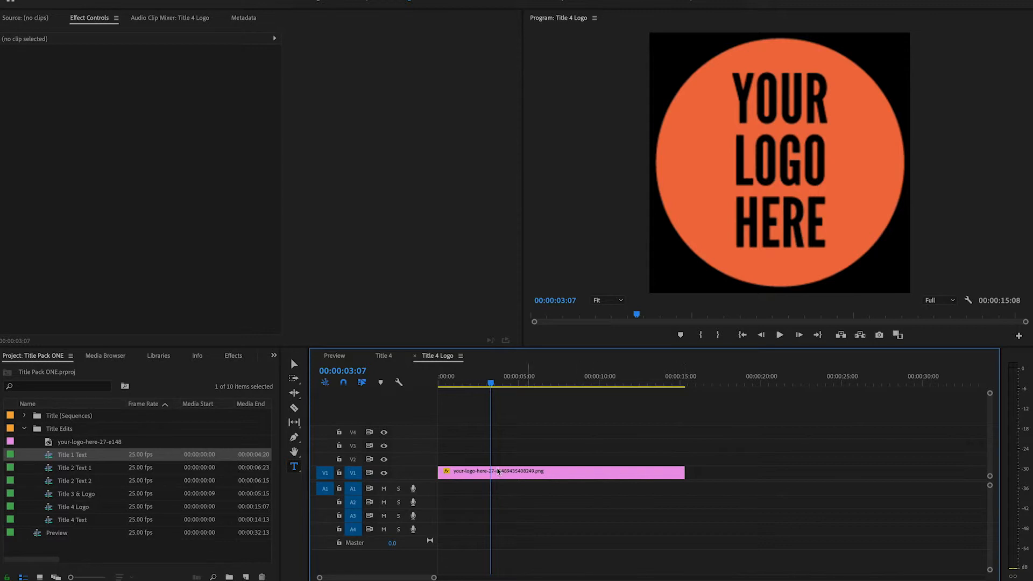
left_click_drag(490, 387, 412, 392)
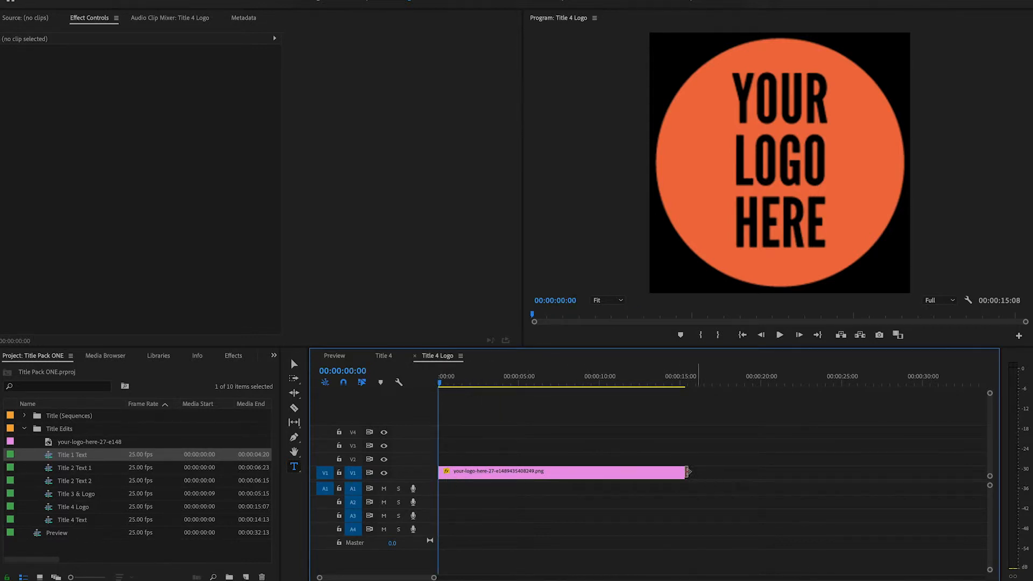
Close the Title 4 Logo sequence and scrub the Title 4 animation back to its beginning.
left_click(414, 356)
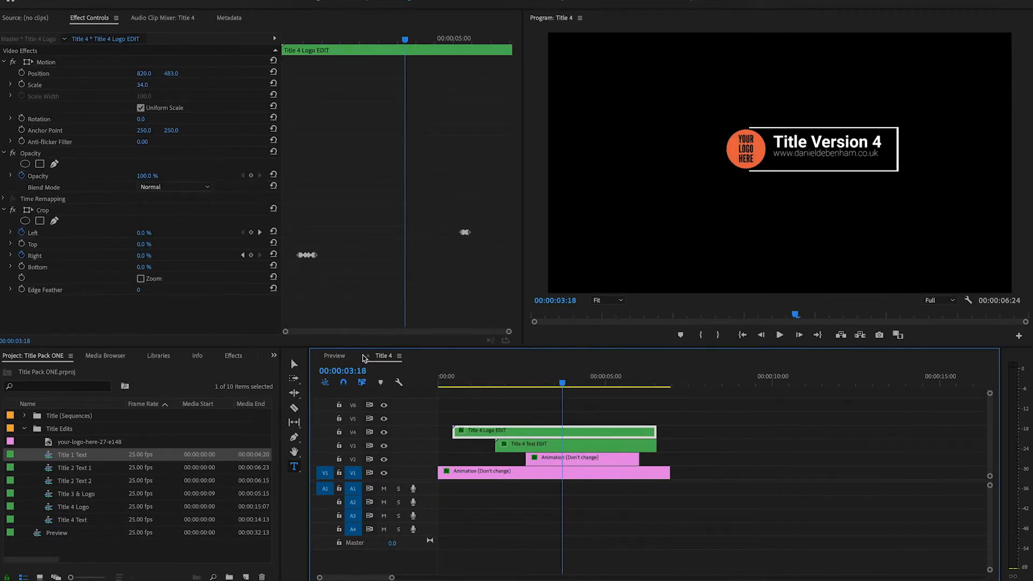
left_click_drag(557, 387, 440, 392)
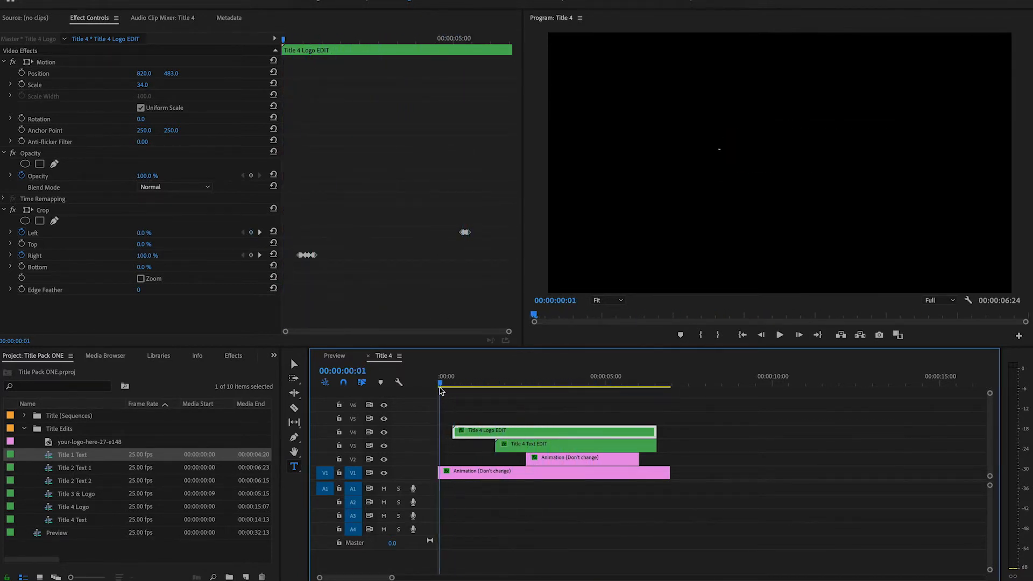